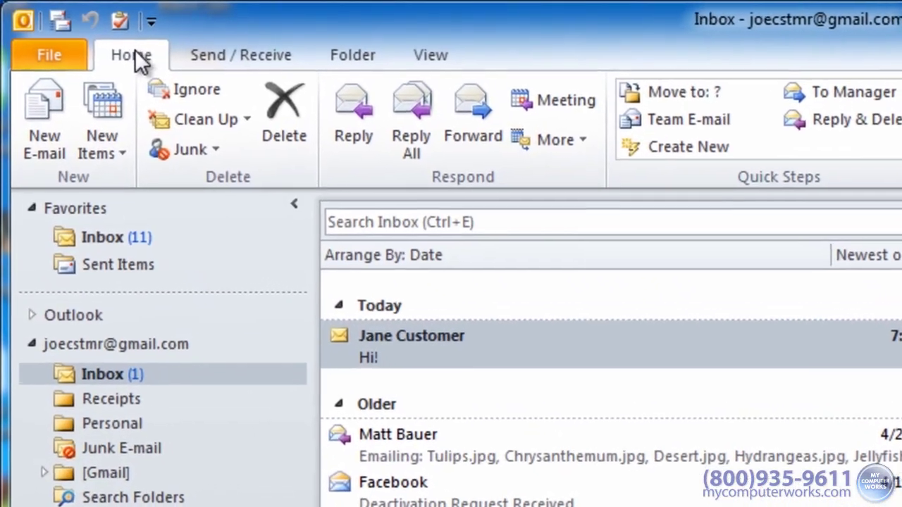
Open the junk e-mail options for the account and choose the Safe Lists Only protection level.
left_click(138, 62)
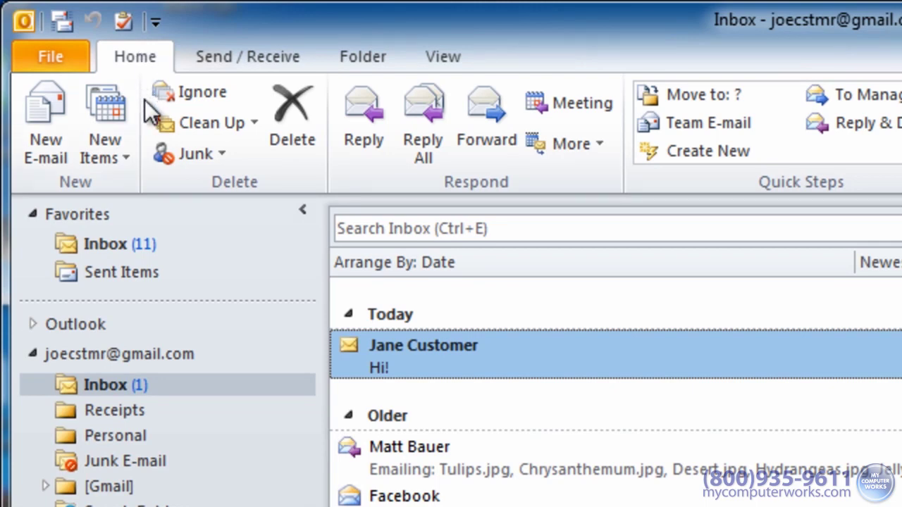
left_click(214, 155)
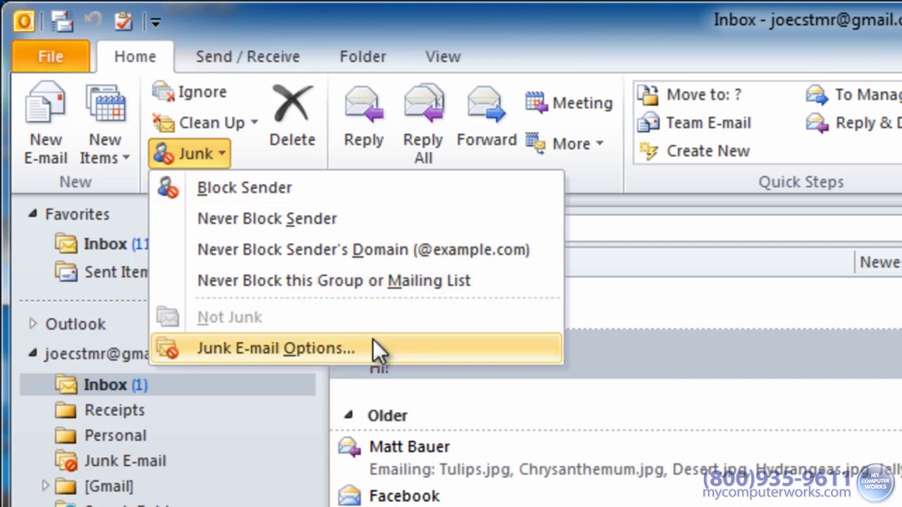
left_click(414, 349)
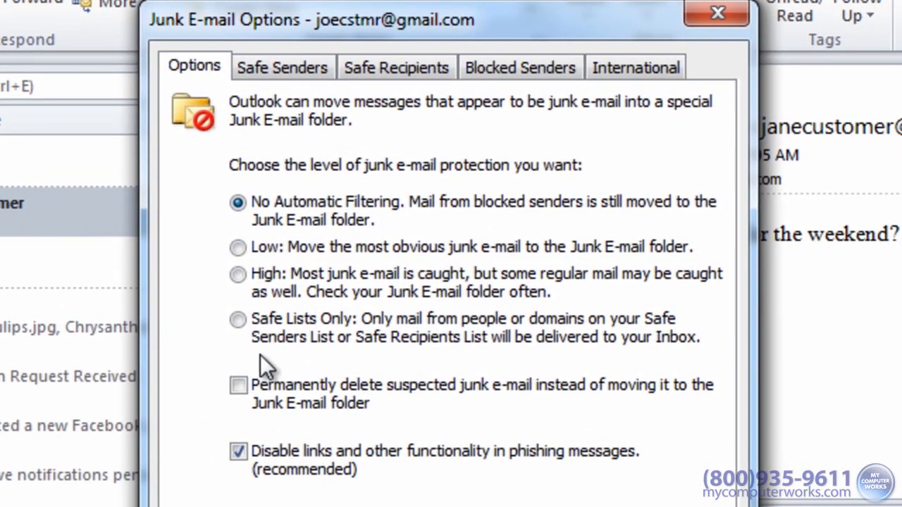
left_click(324, 321)
Review the Safe Senders settings, accept the junk e-mail options and go to the Junk E-mail folder.
left_click(308, 70)
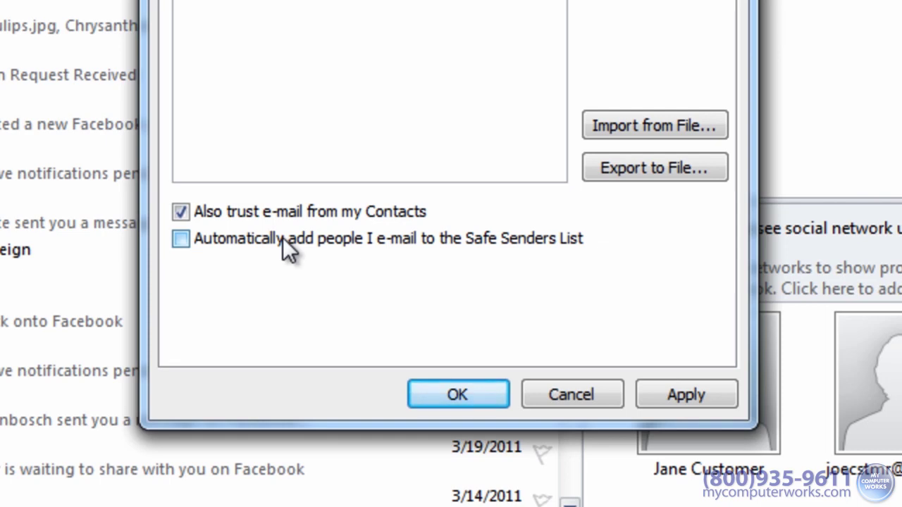
left_click(459, 396)
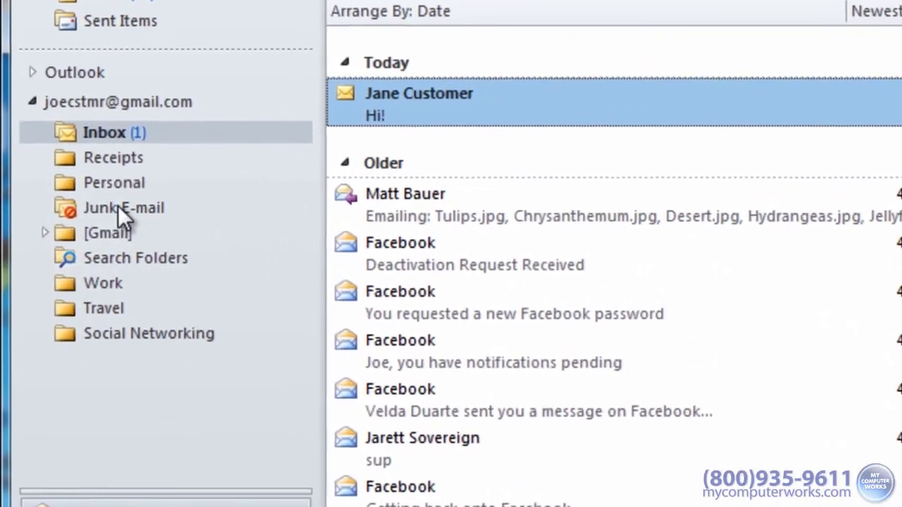
left_click(119, 206)
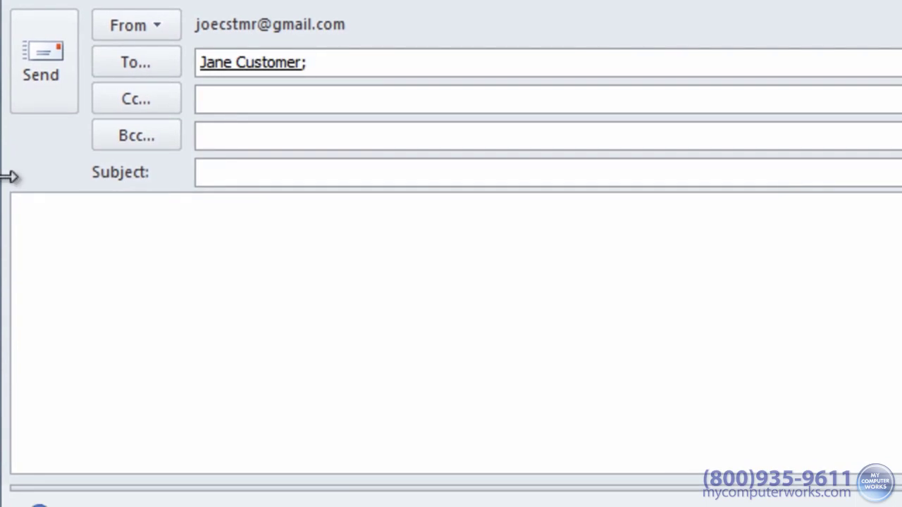
Give the new message the subject "Happy Birthday!" and the body "I hope it's a great one!", signed with the sender's first name.
left_click(329, 172)
type("H")
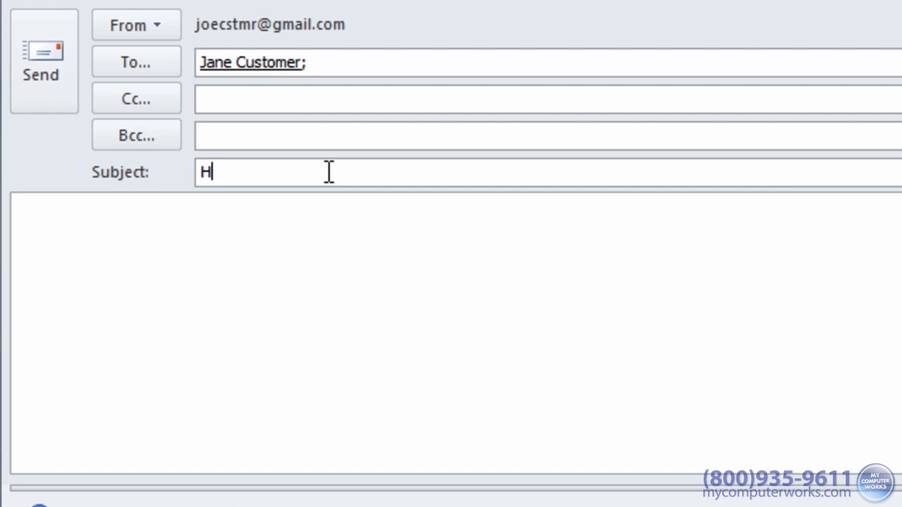
type("appy Birthday!")
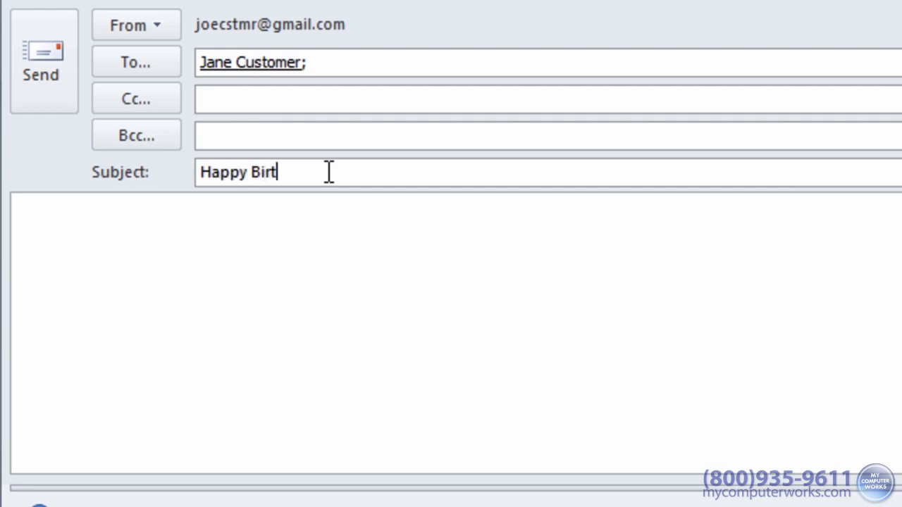
left_click(286, 232)
type("I hope it")
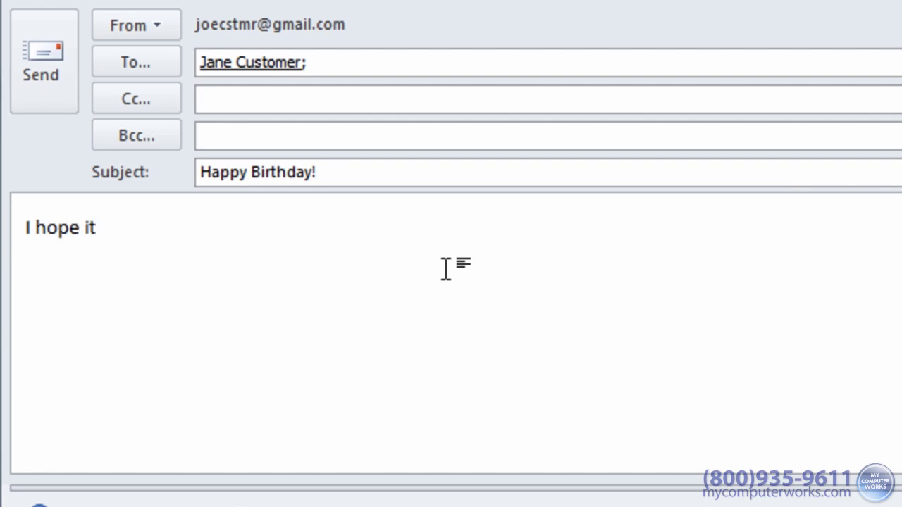
type("'s a great o")
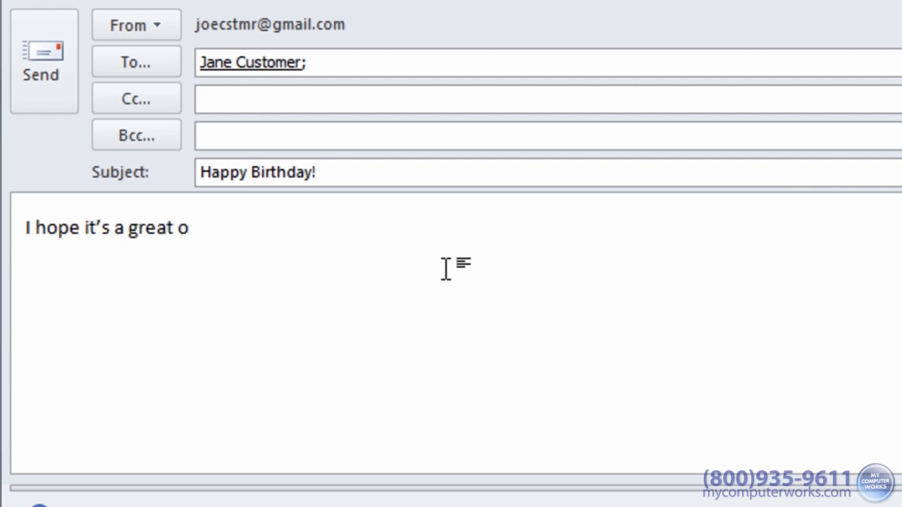
type("ne!")
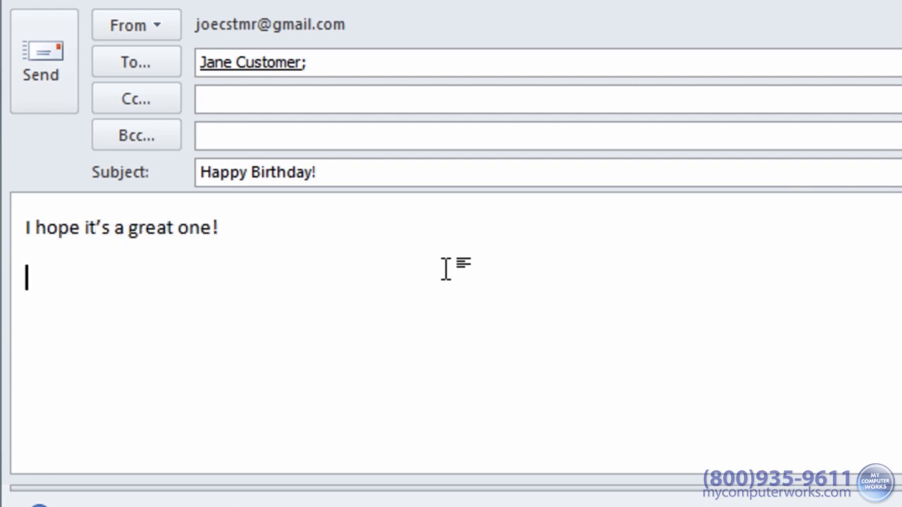
type("Joe")
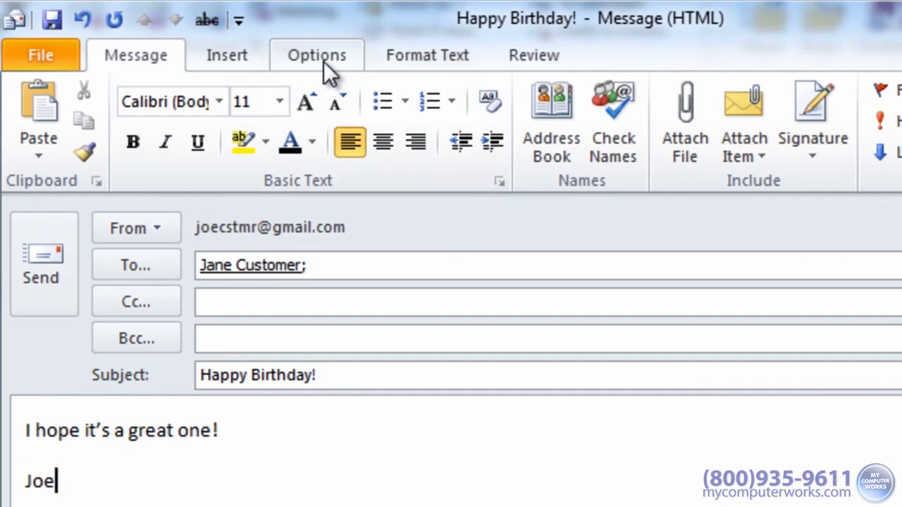
Delay delivery of the birthday message until 6/10/2011 at 12:00 AM and send it.
left_click(324, 61)
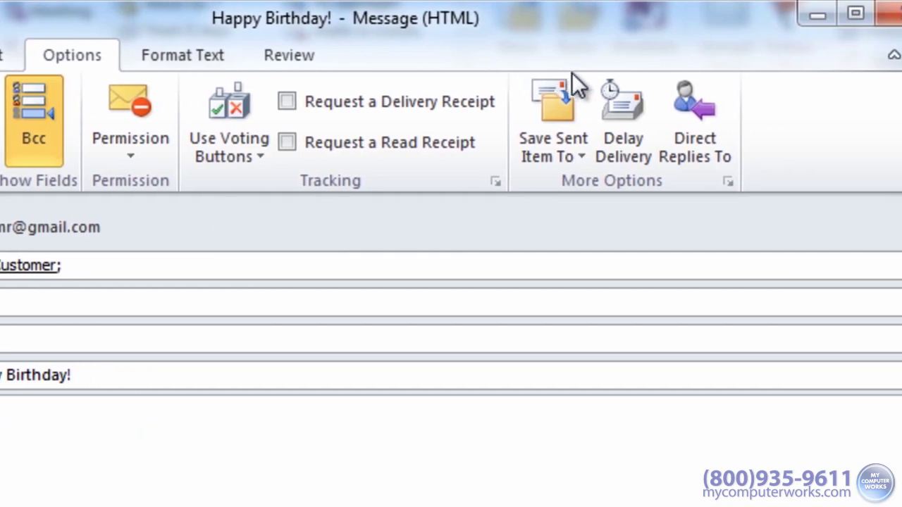
left_click(647, 126)
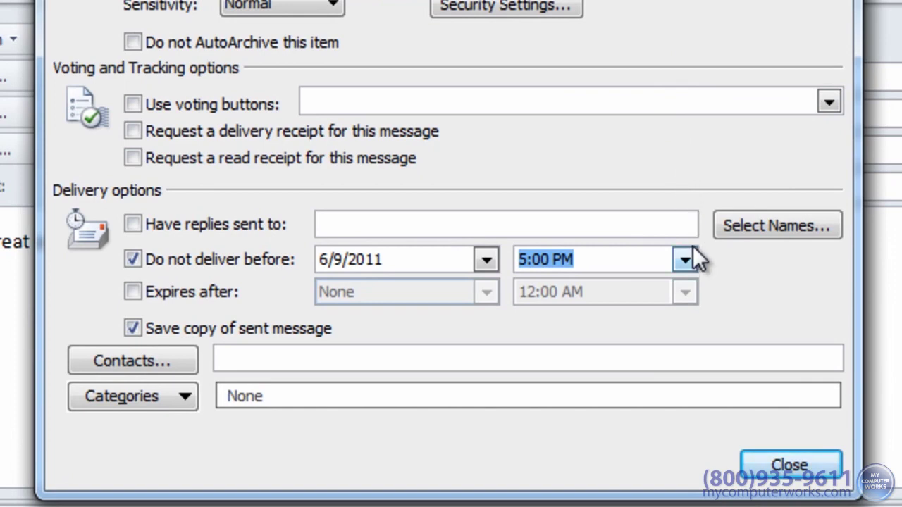
left_click(486, 260)
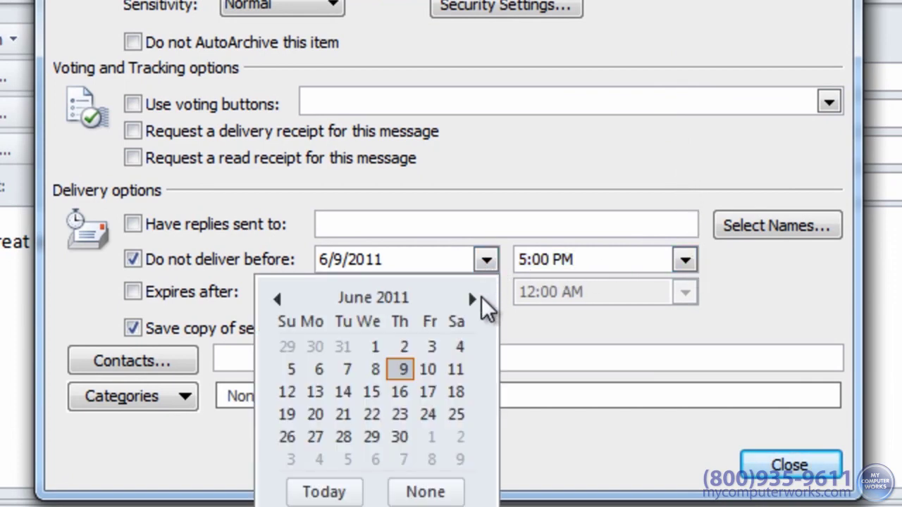
left_click(428, 370)
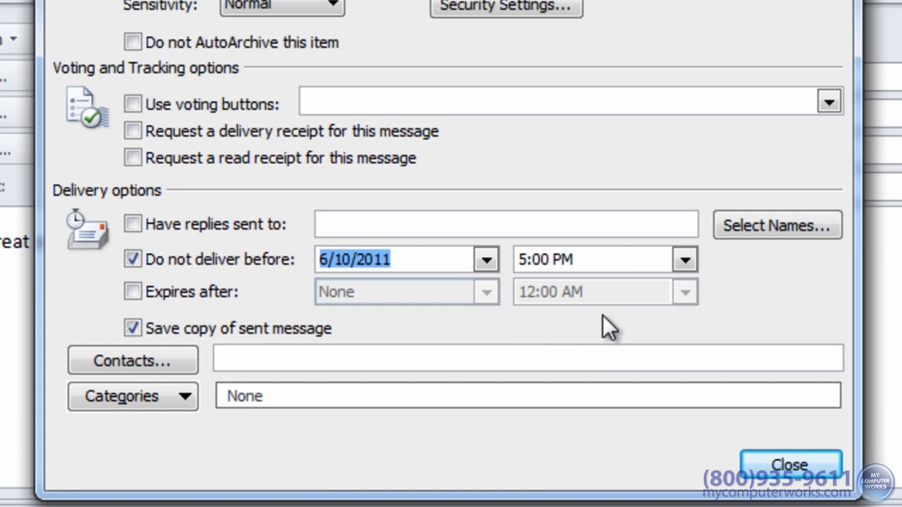
left_click(684, 261)
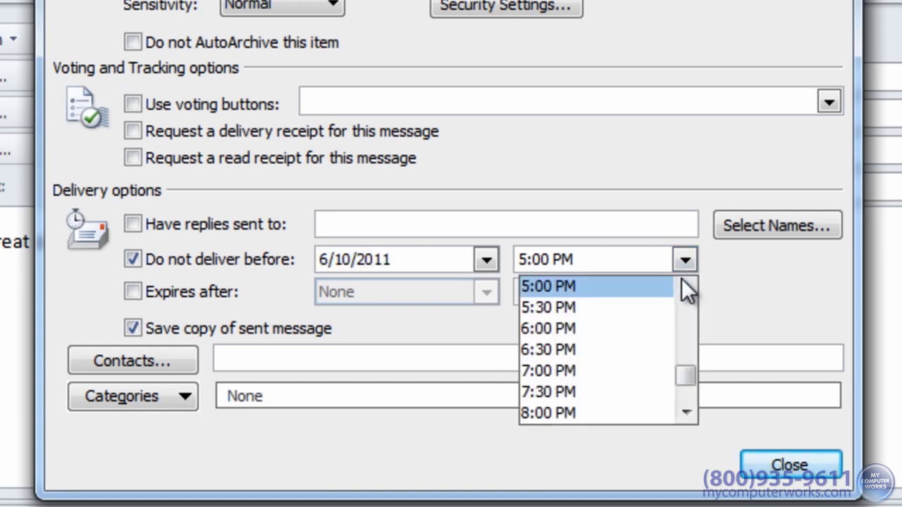
left_click_drag(687, 378, 676, 316)
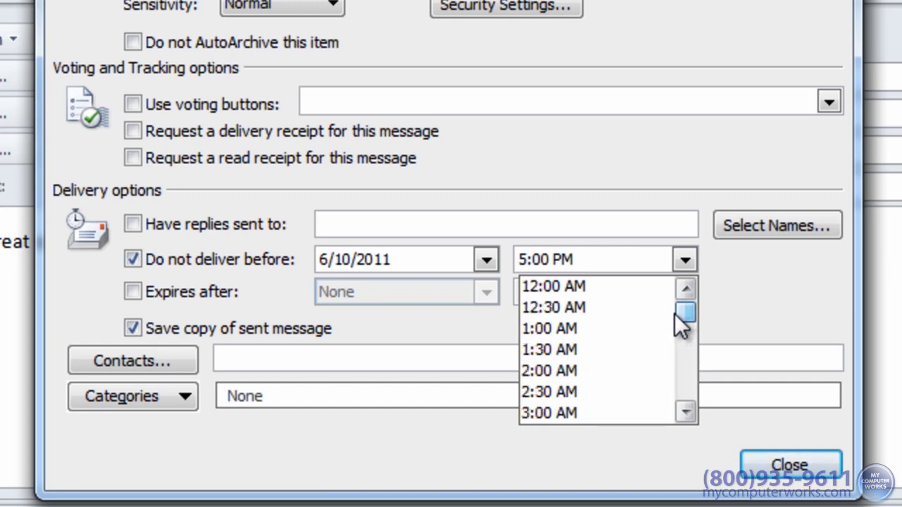
left_click(580, 290)
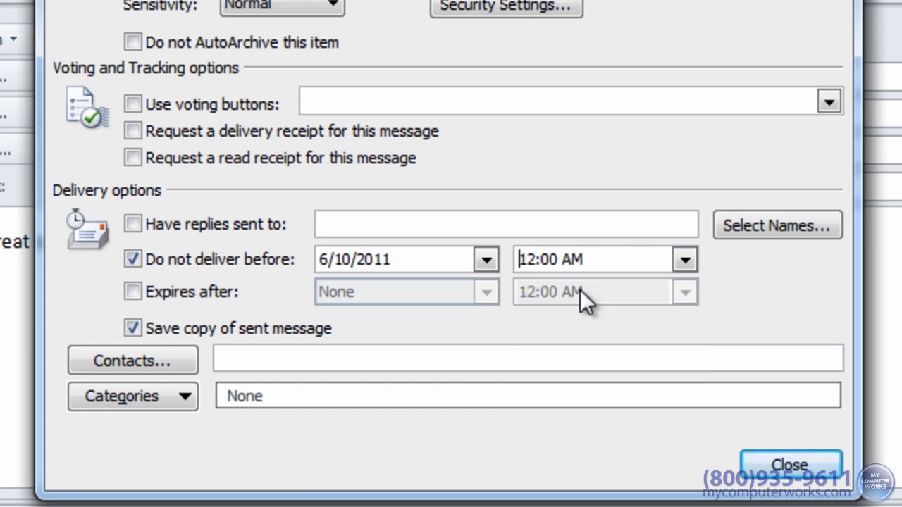
left_click(765, 461)
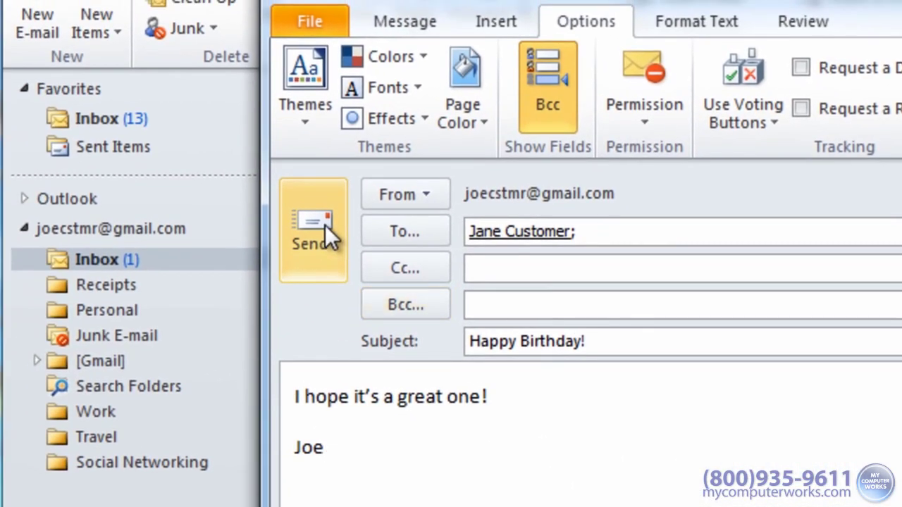
left_click(325, 225)
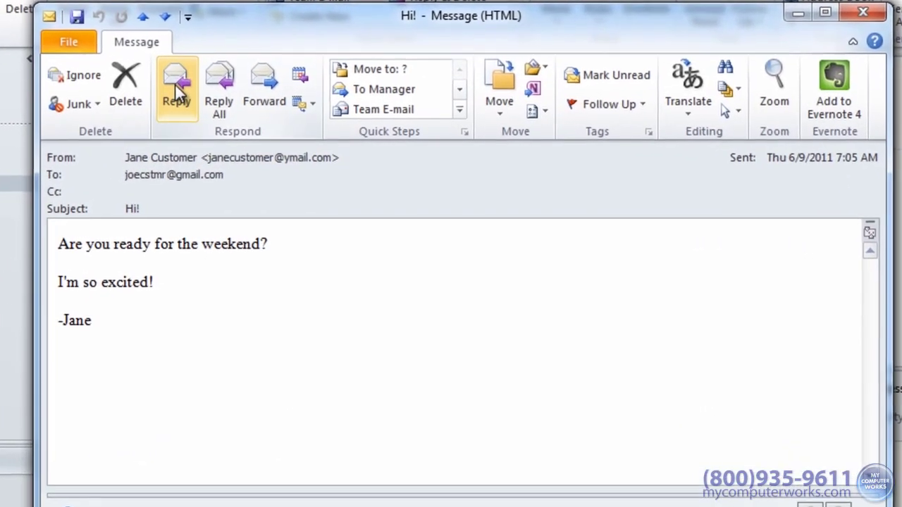
Reply to the "Hi!" message with "Me too!" and "Looking forward to it ☺", send it and close the original message window.
left_click(175, 86)
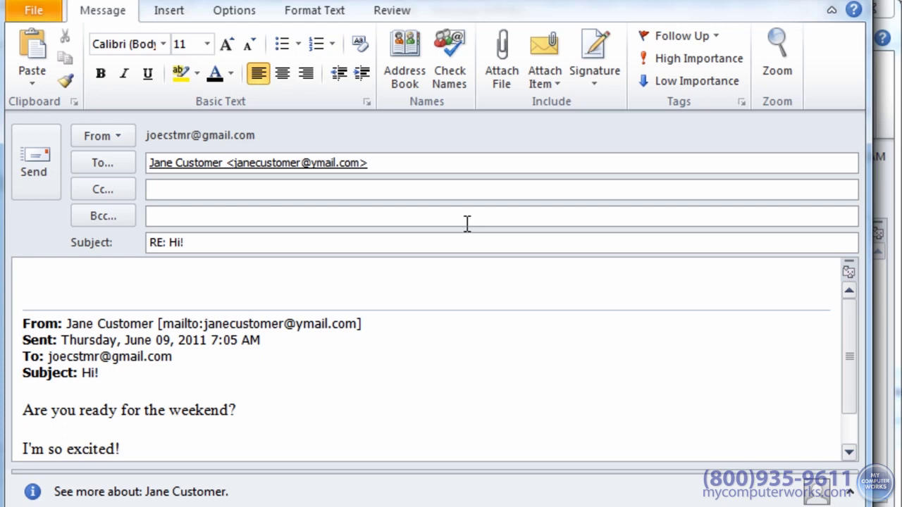
type("Me too!")
key("Return")
key("Return")
type("Looking forward to it ☺")
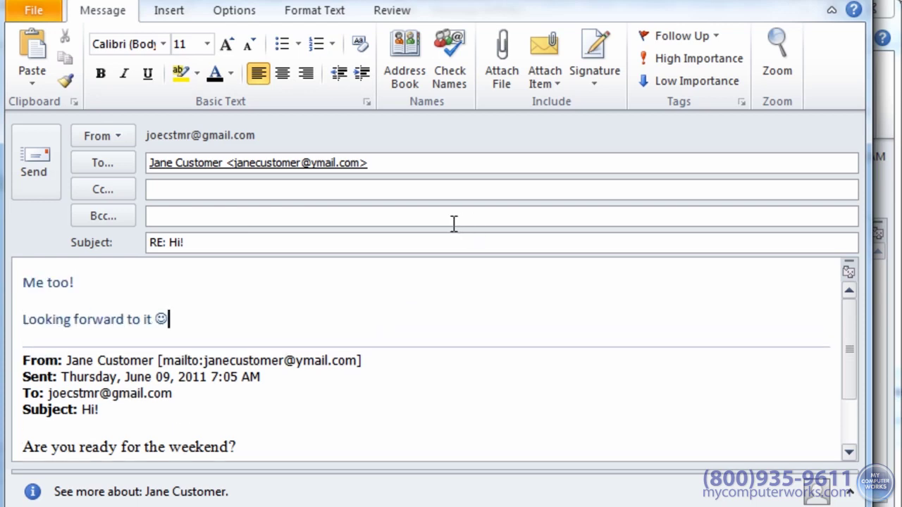
left_click(29, 140)
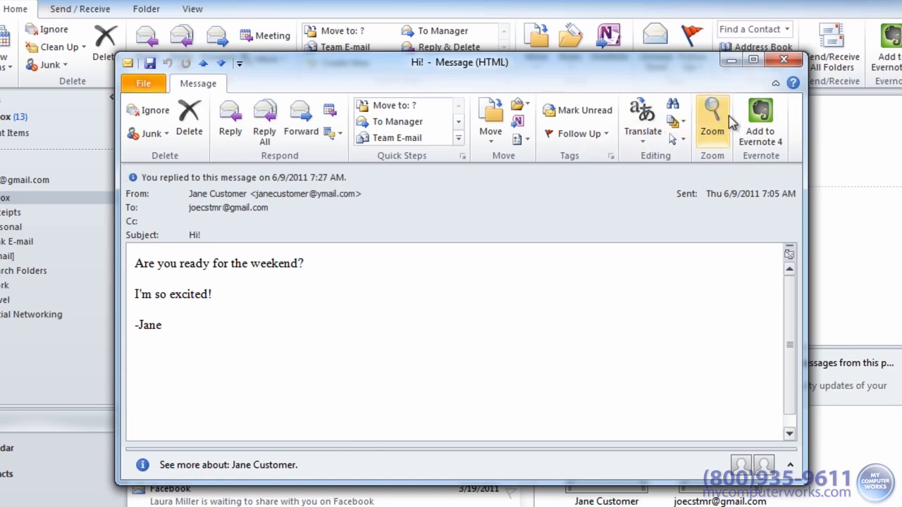
left_click(785, 61)
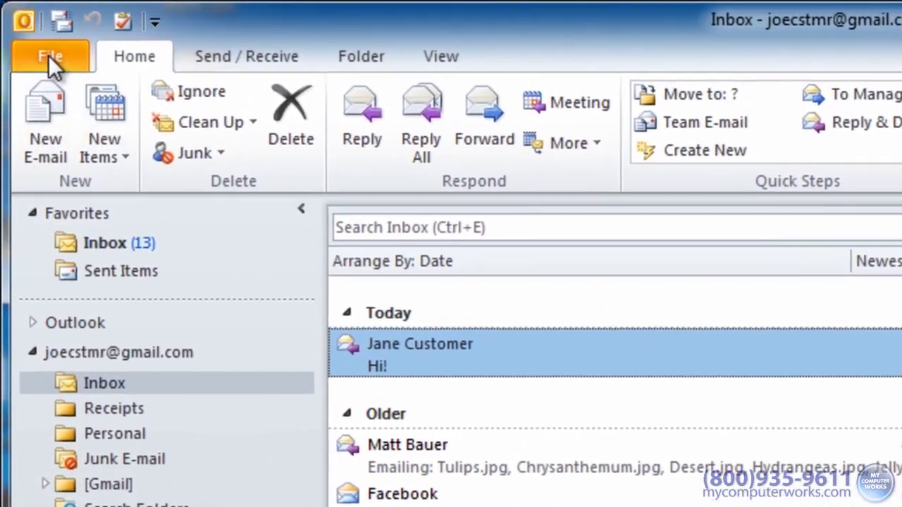
Enable the mail option to close the original message window when replying or forwarding, and save the options.
left_click(27, 30)
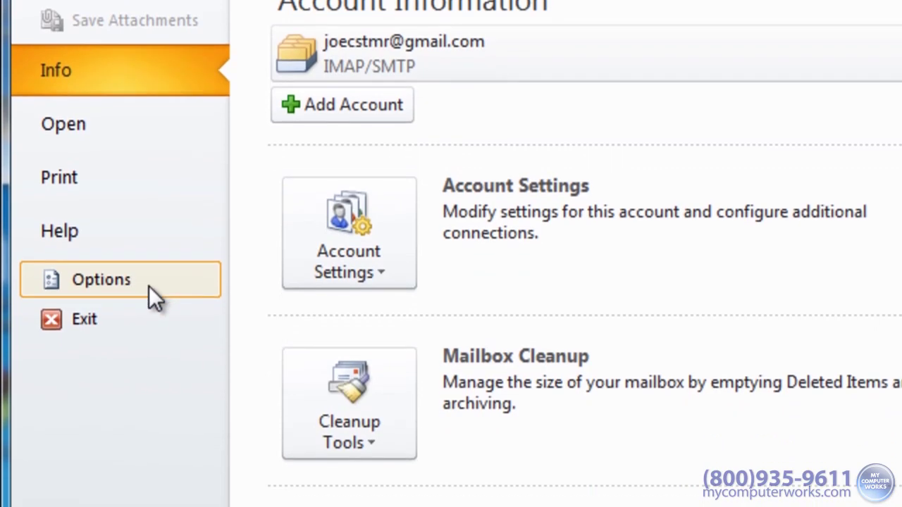
left_click(149, 285)
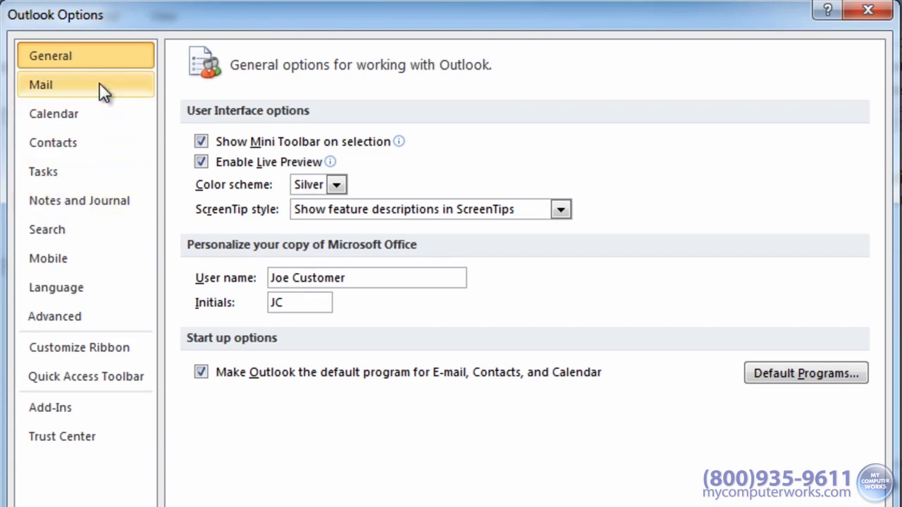
left_click(99, 85)
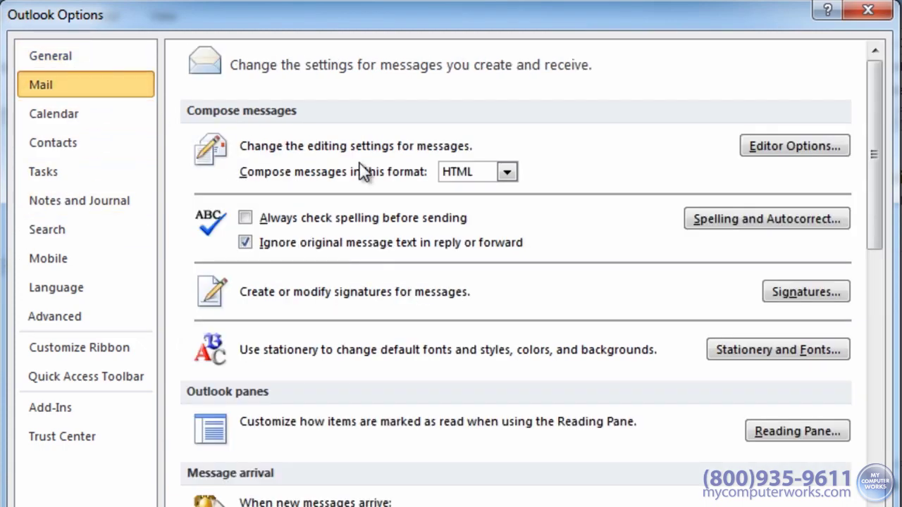
left_click_drag(880, 141, 885, 348)
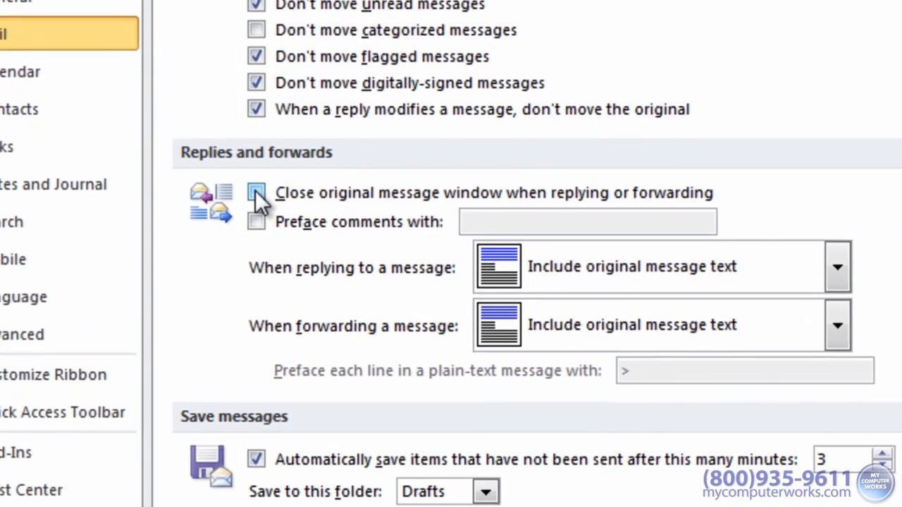
left_click(256, 192)
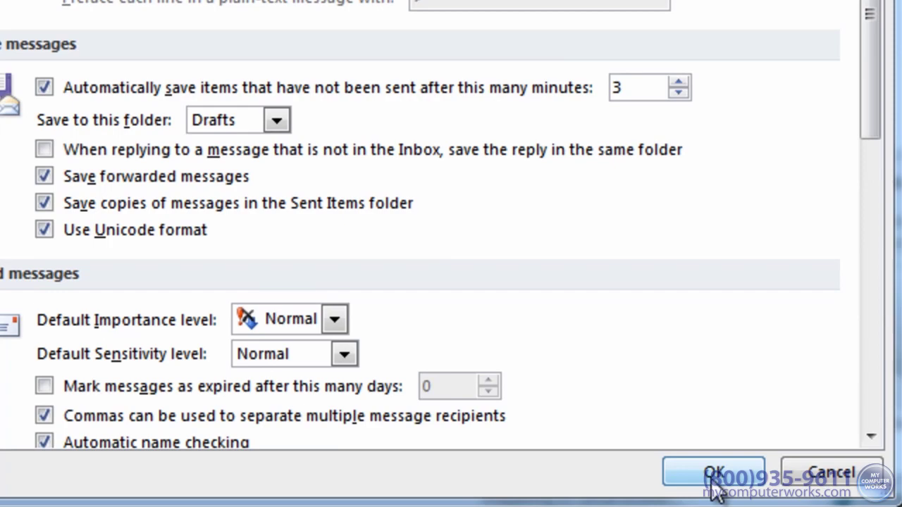
left_click(715, 484)
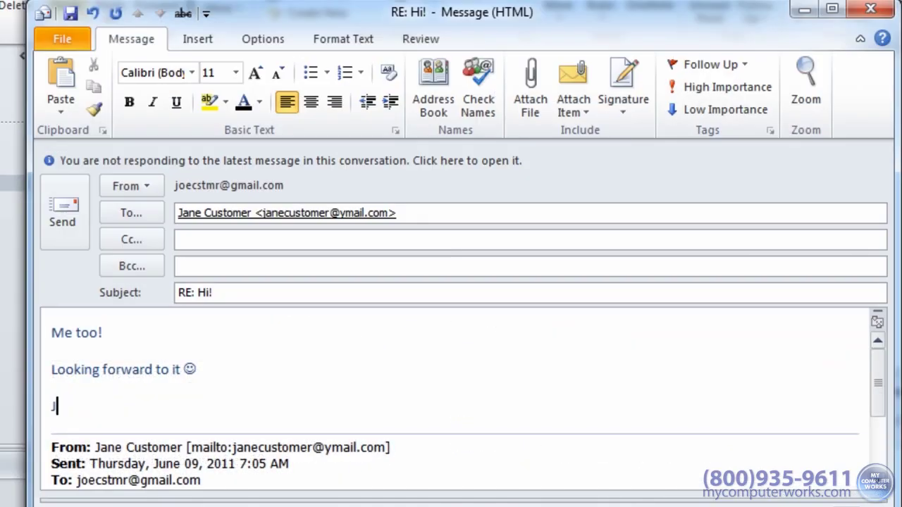
Send the completed reply to the "Hi!" message.
left_click(79, 215)
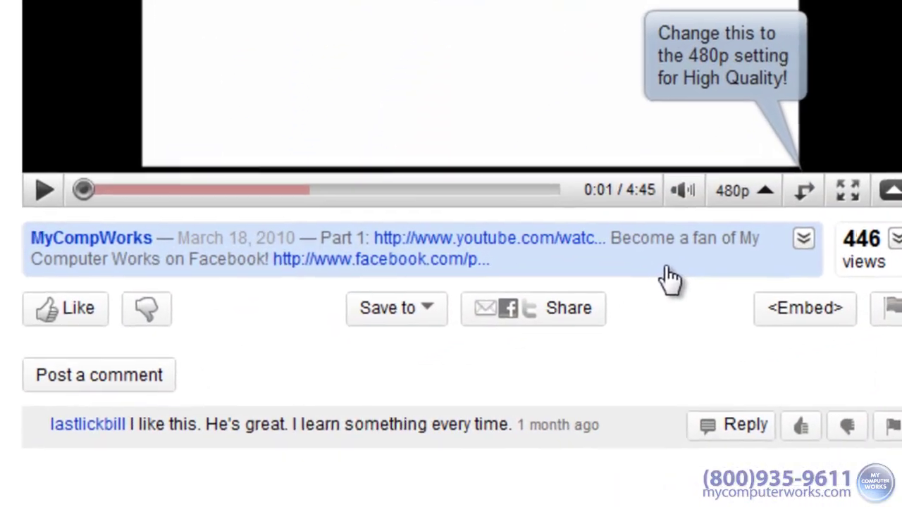
Expand the full description of the MyCompWorks video on YouTube.
left_click(669, 277)
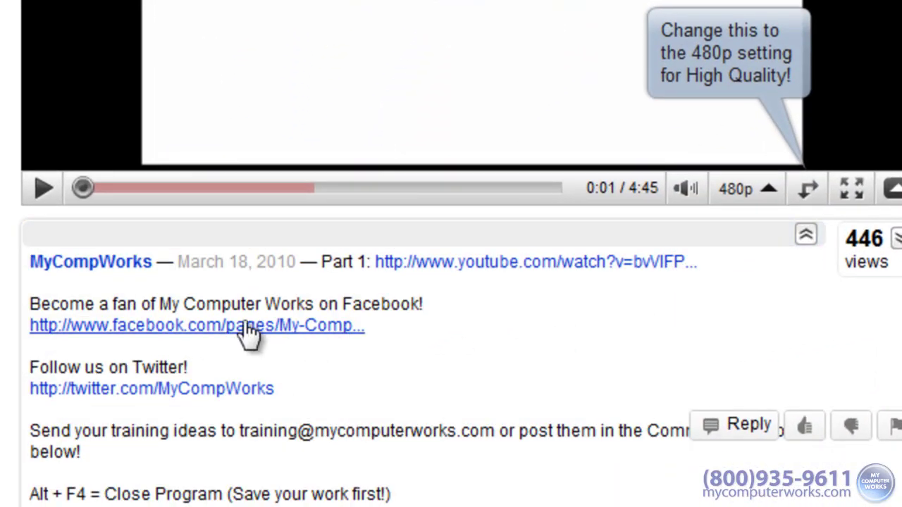